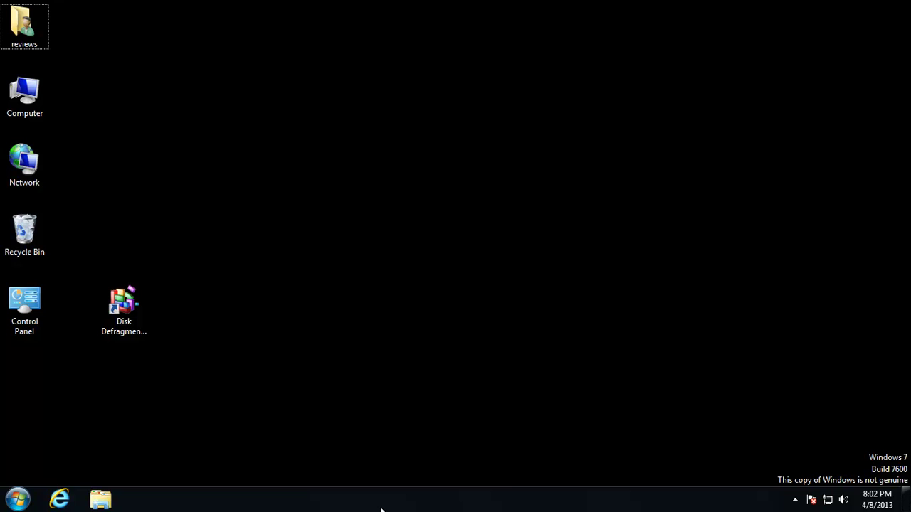
# - Start Task Manager from the taskbar, centre it, and launch Resource Monitor from its Performance tab
pyautogui.rightClick(353, 504)
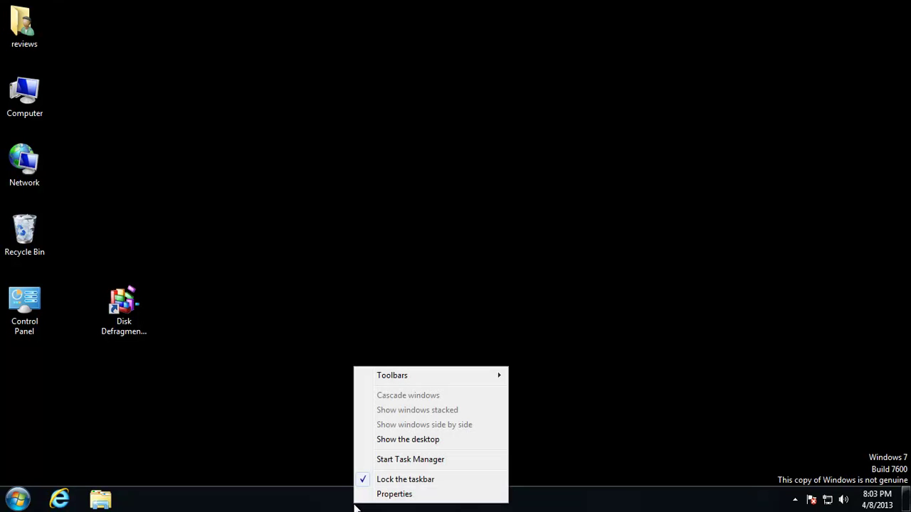
pyautogui.click(399, 460)
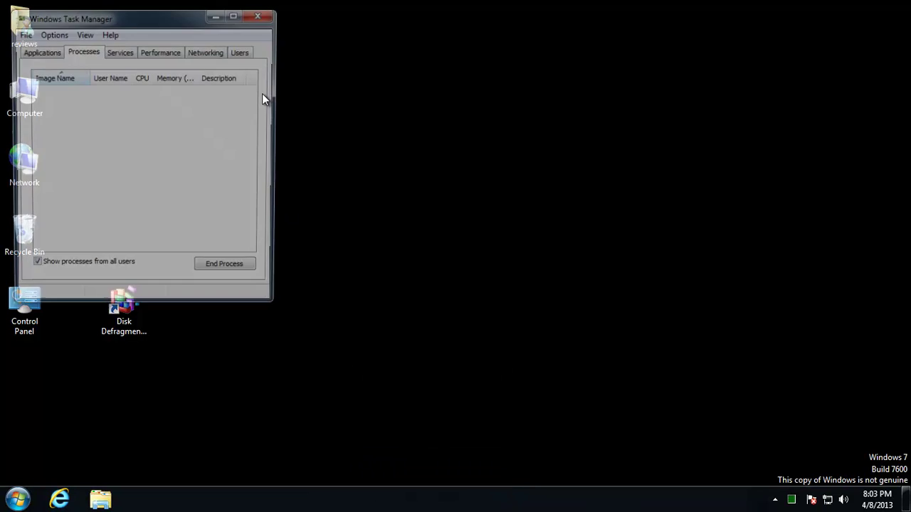
pyautogui.moveTo(184, 26); pyautogui.dragTo(380, 59)
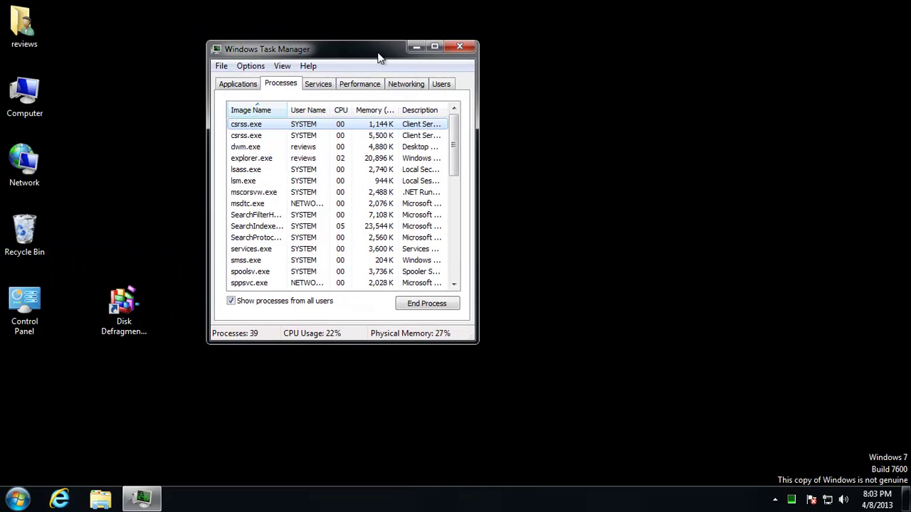
pyautogui.click(350, 83)
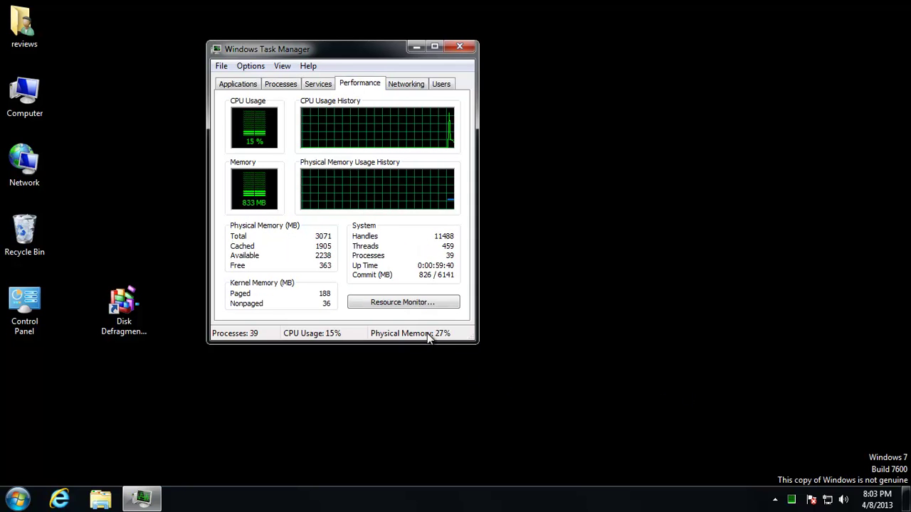
pyautogui.click(393, 310)
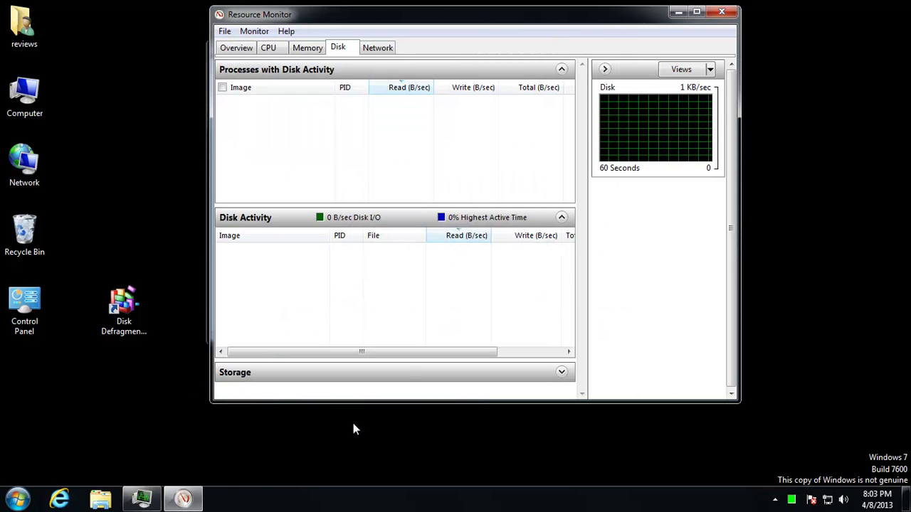
# - Look through Resource Monitor's Overview and CPU tabs, then return to the Disk tab
pyautogui.click(243, 48)
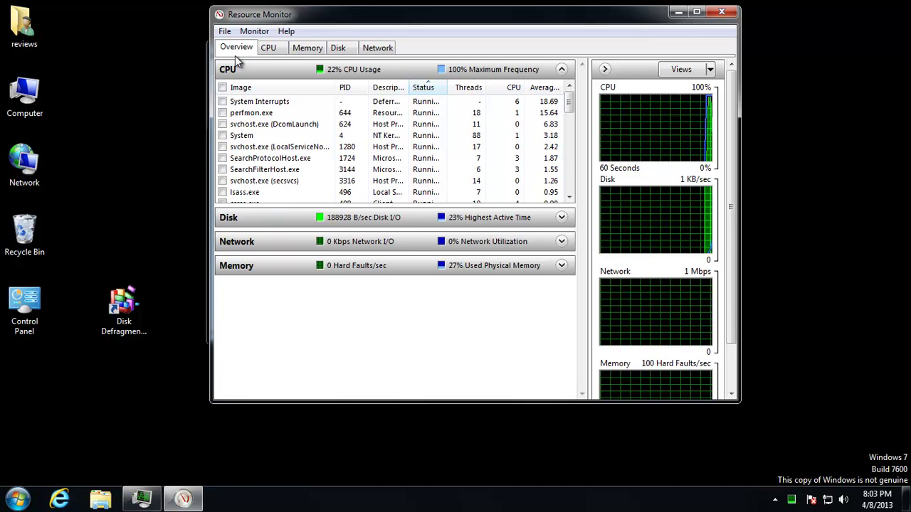
pyautogui.click(267, 49)
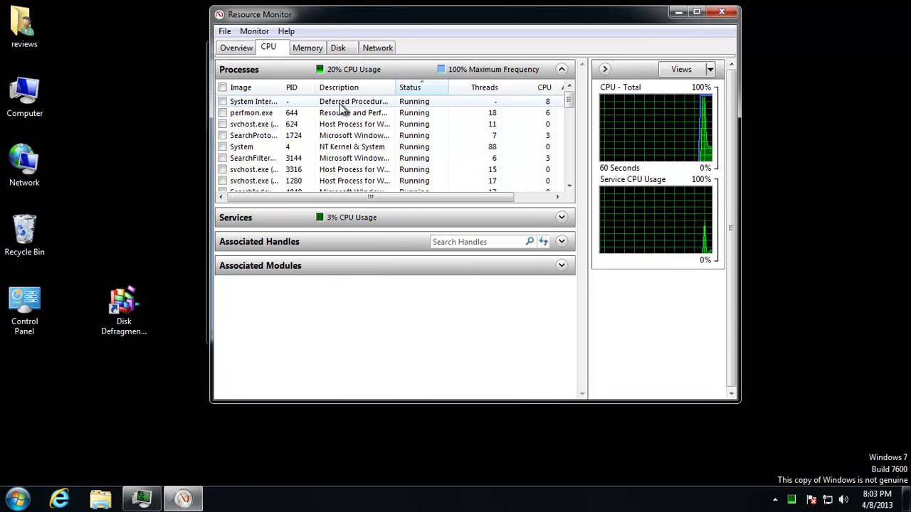
pyautogui.click(337, 47)
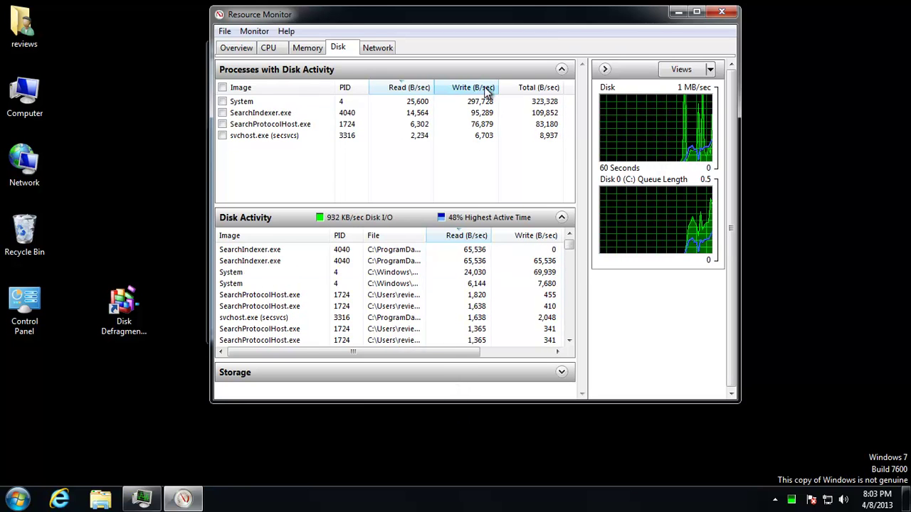
# - Sort the disk processes and Disk Activity tables by Write (B/sec), biggest writers first
pyautogui.click(416, 92)
pyautogui.click(455, 90)
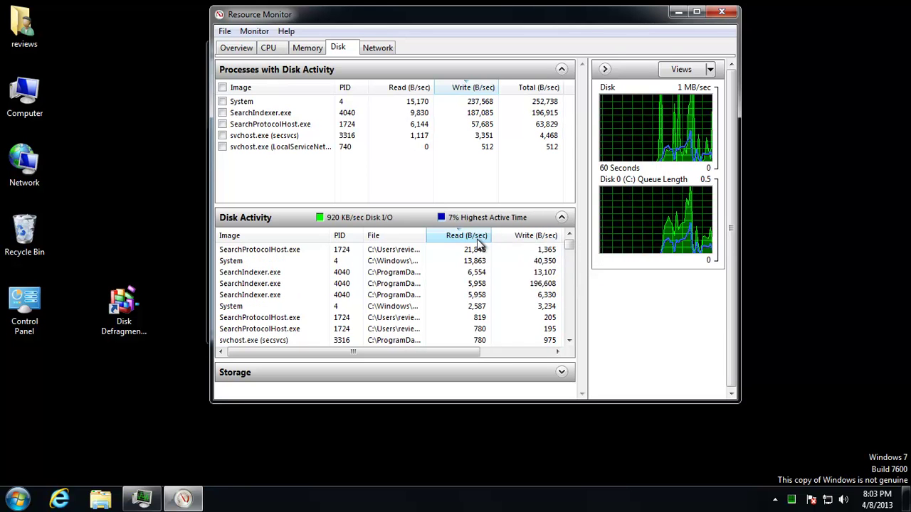
pyautogui.click(538, 235)
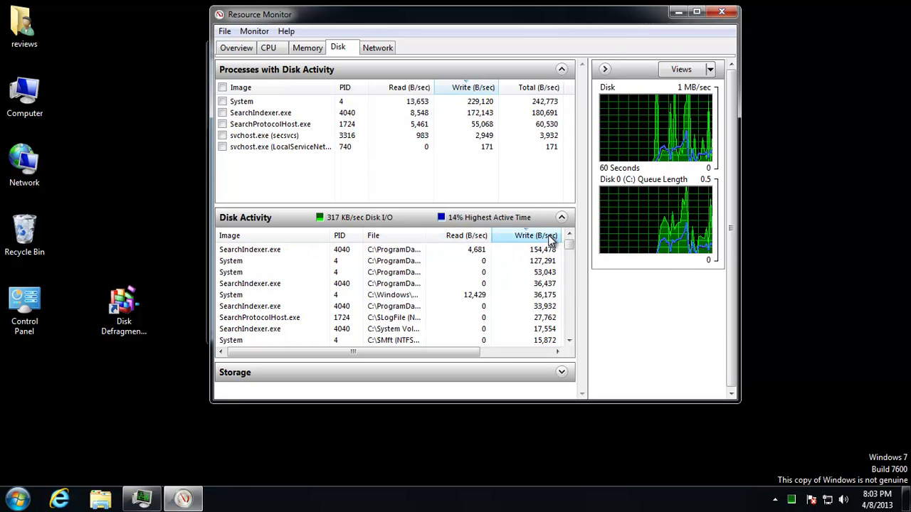
pyautogui.click(537, 236)
pyautogui.click(538, 235)
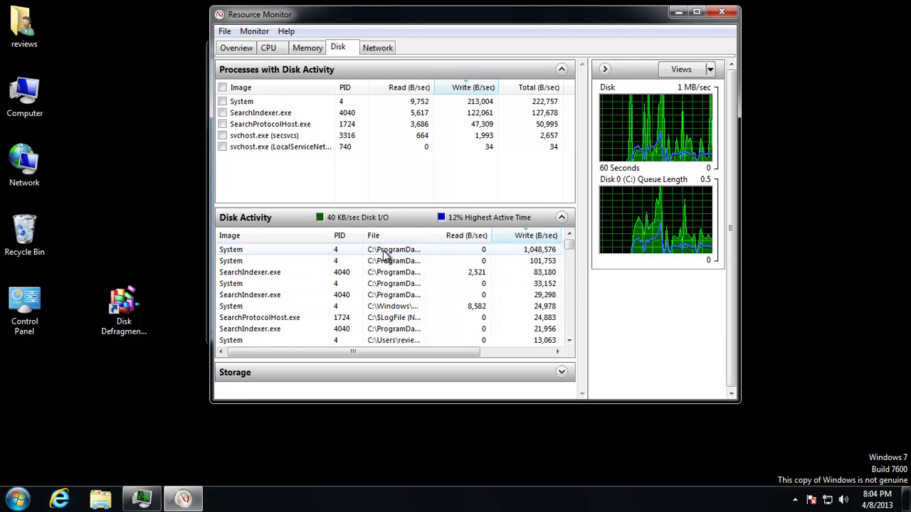
# - Select a SearchIndexer.exe file entry, widen the File column to full paths, and open the Start menu
pyautogui.click(279, 273)
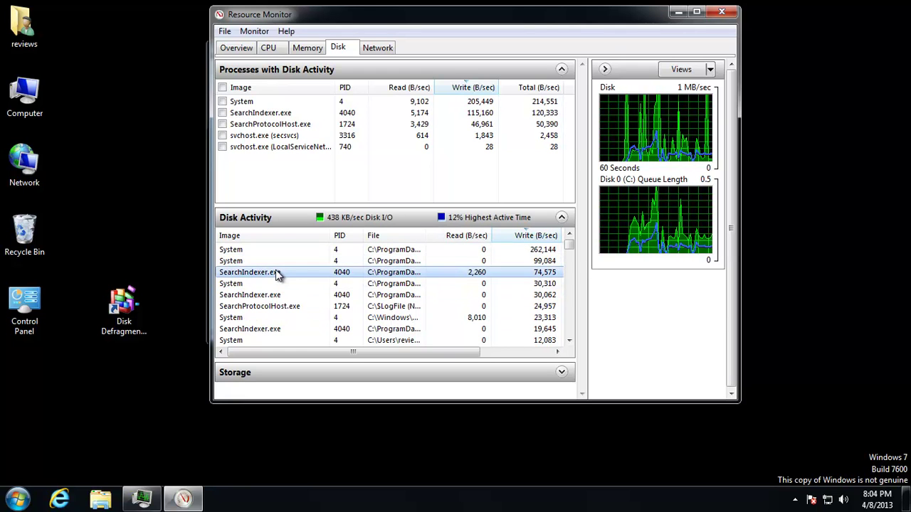
pyautogui.moveTo(426, 234); pyautogui.dragTo(727, 230)
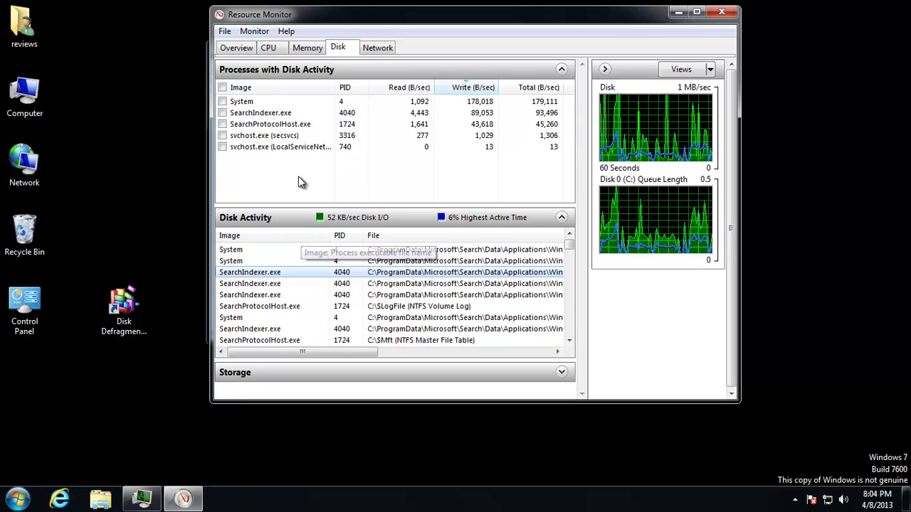
pyautogui.click(17, 499)
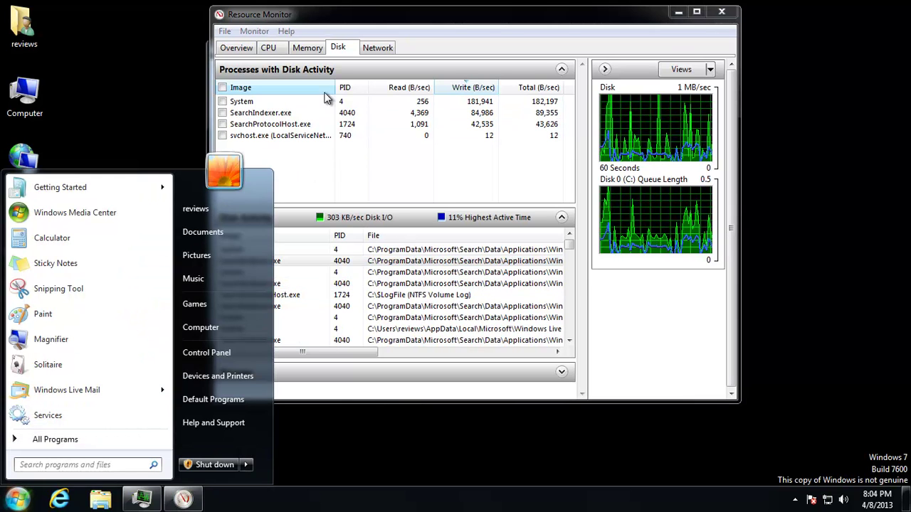
# - Launch Services, scroll to Windows Search, and open its Properties dialog
pyautogui.click(43, 416)
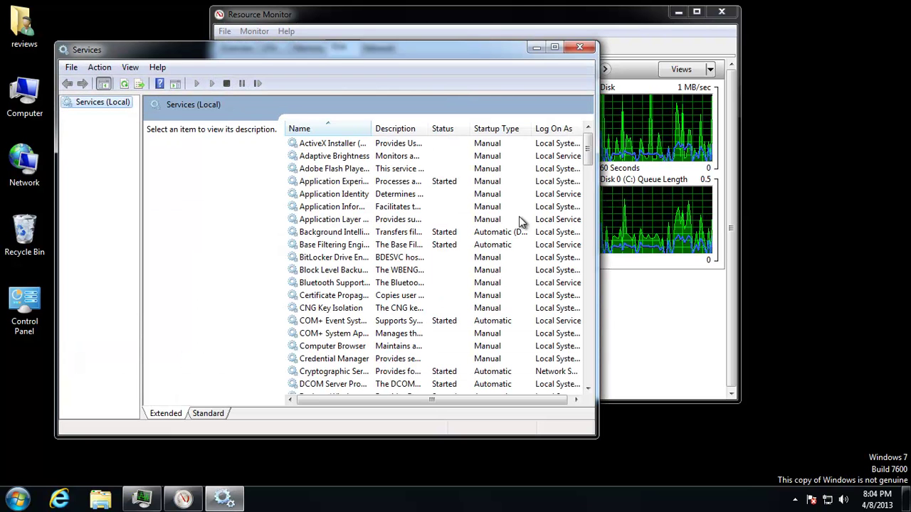
pyautogui.moveTo(587, 160); pyautogui.dragTo(589, 377)
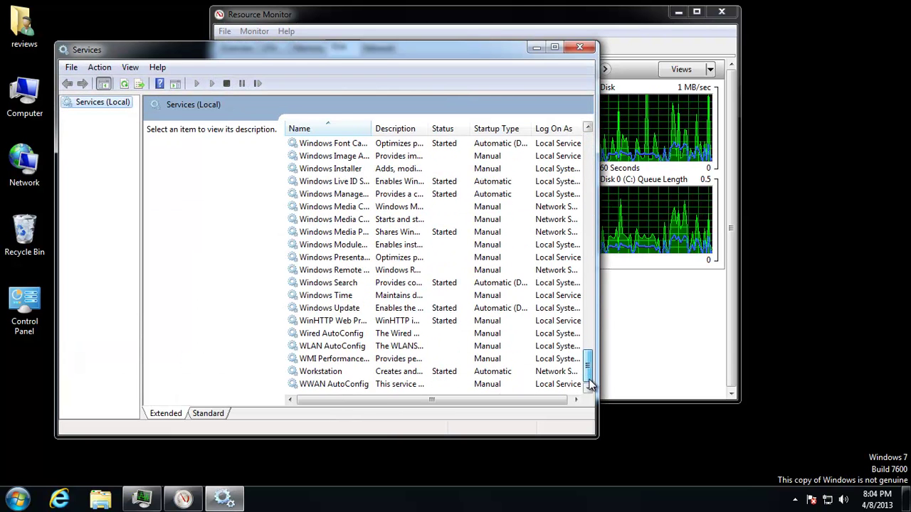
pyautogui.click(393, 284)
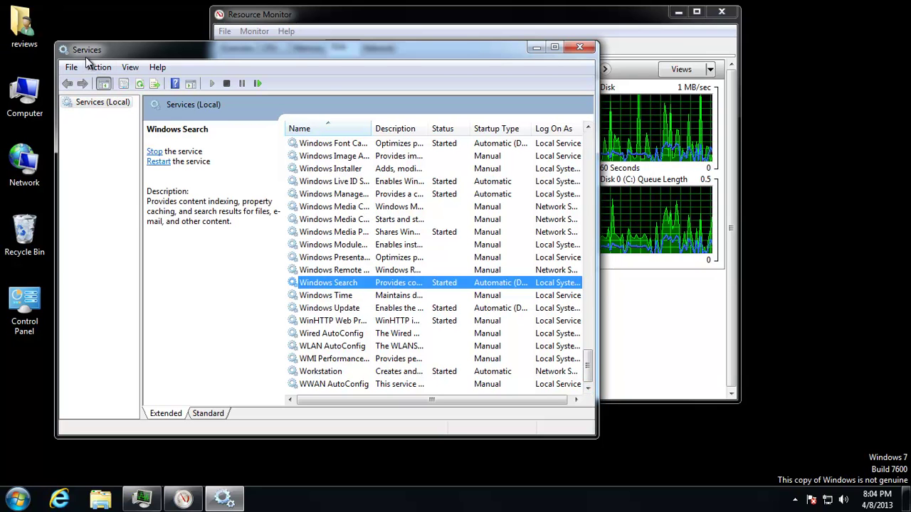
pyautogui.doubleClick(327, 283)
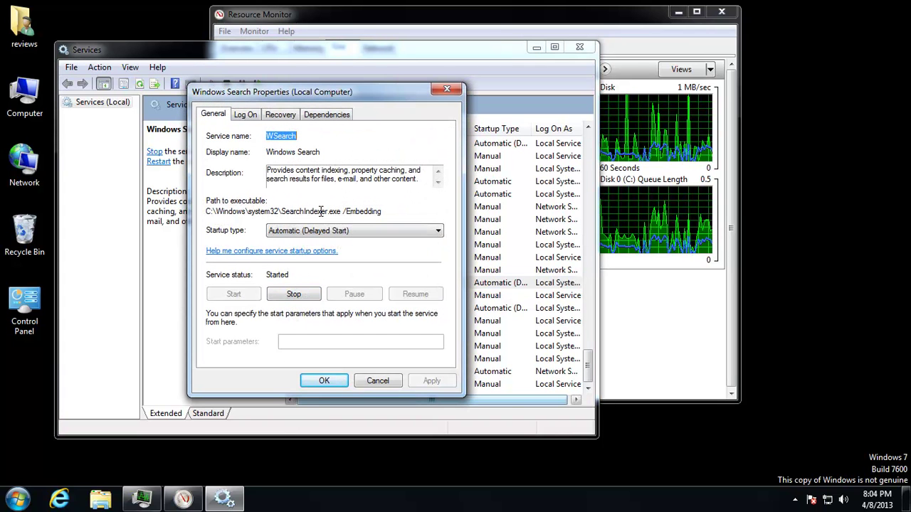
# - Check the SearchIndexer.exe process in Resource Monitor, then return to the Windows Search properties
pyautogui.click(394, 8)
pyautogui.click(249, 124)
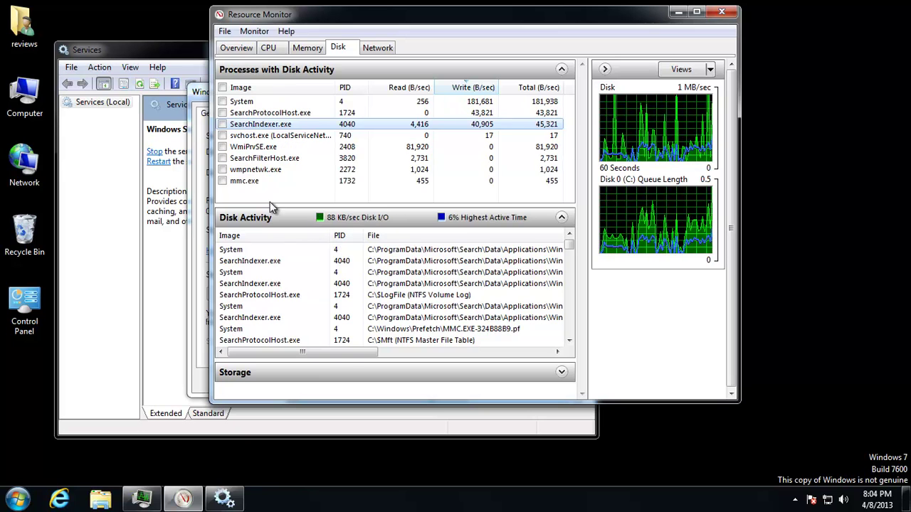
pyautogui.click(197, 345)
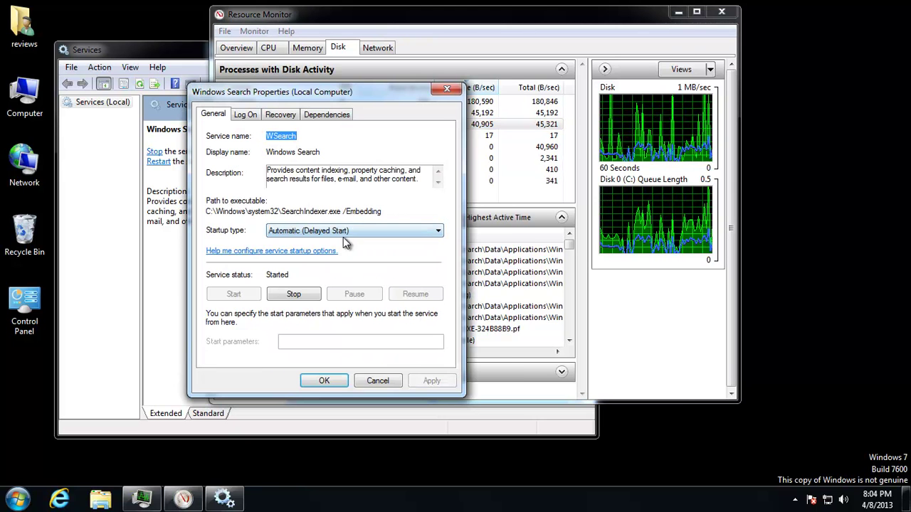
# - Stop Windows Search, set its startup type to Disabled and apply, then close Resource Monitor
pyautogui.click(293, 294)
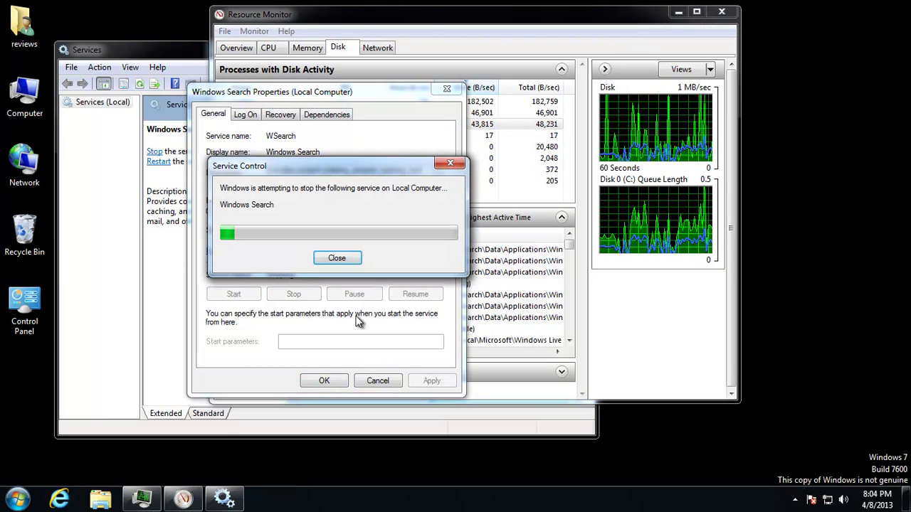
pyautogui.click(340, 231)
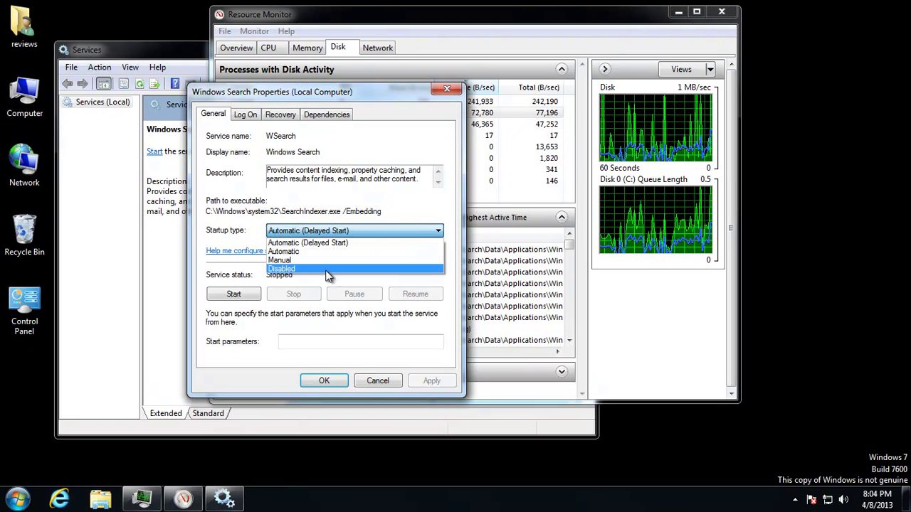
pyautogui.click(281, 269)
pyautogui.click(432, 380)
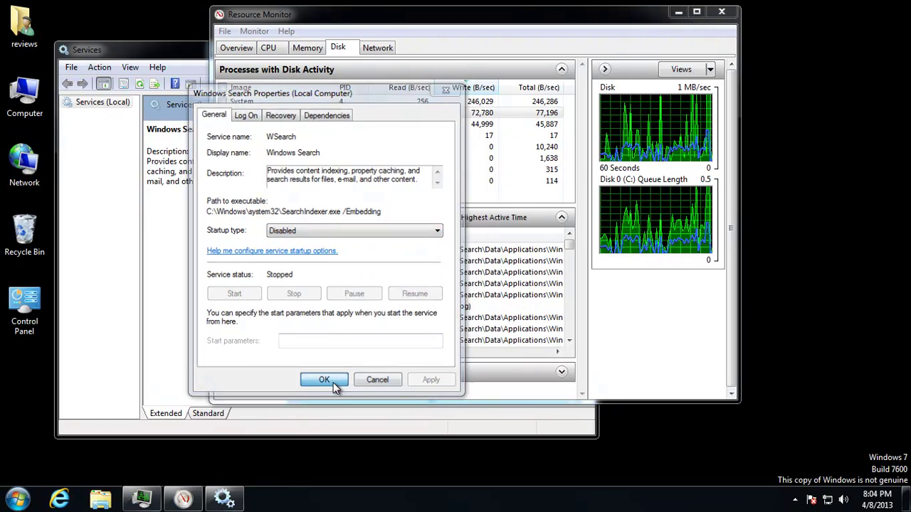
pyautogui.click(333, 383)
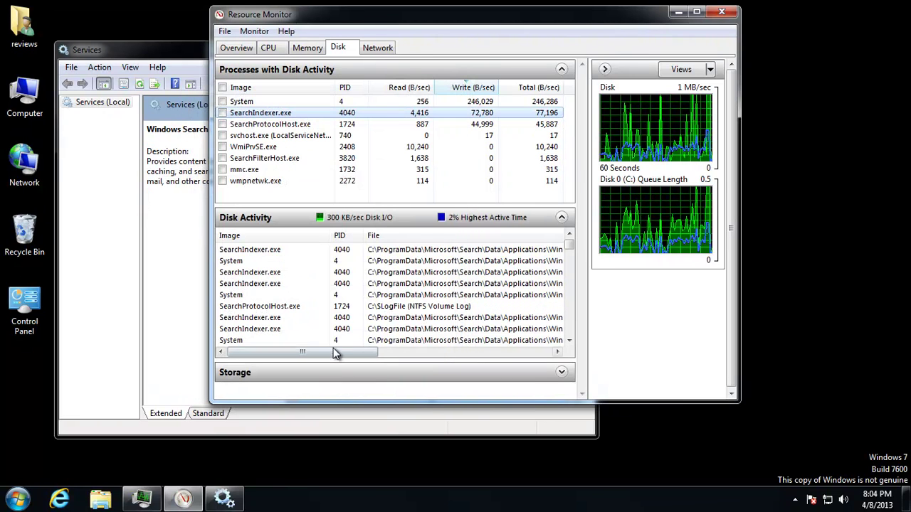
pyautogui.click(722, 11)
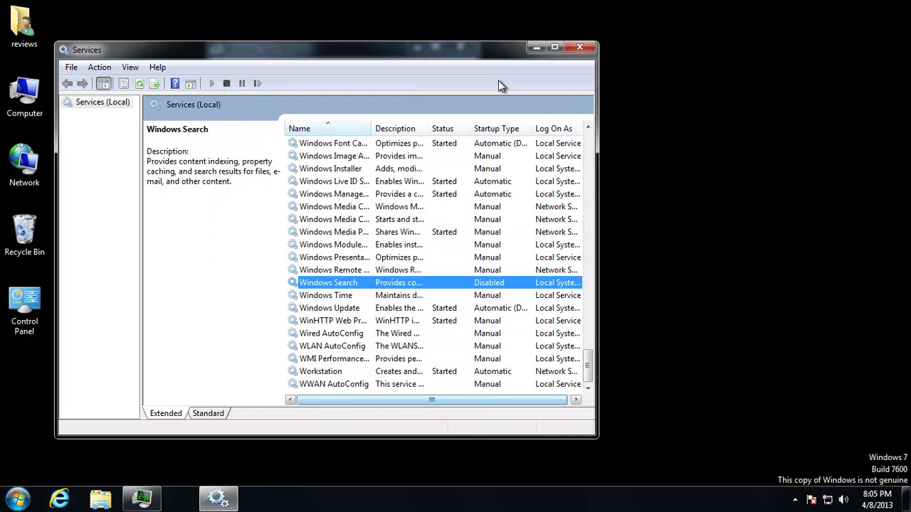
# - Close Services and Task Manager, then choose Restart from the Start menu's Shut down submenu
pyautogui.click(579, 47)
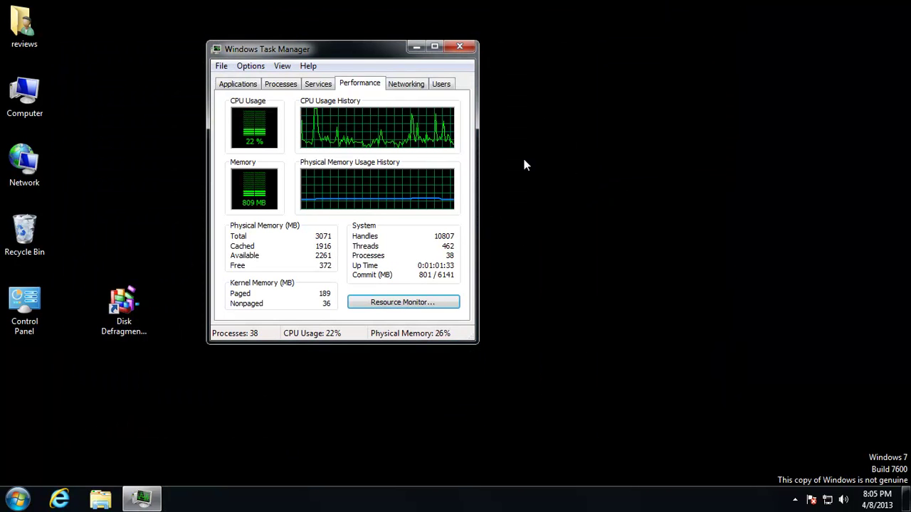
pyautogui.click(459, 46)
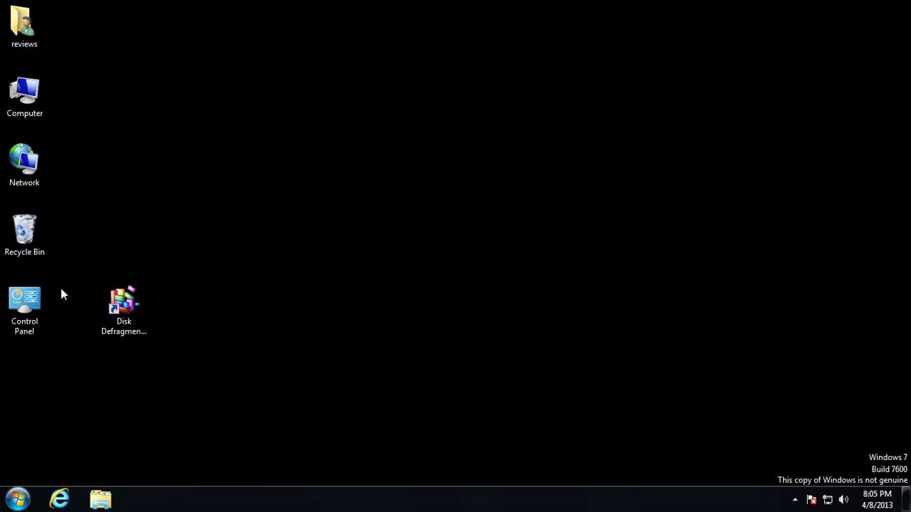
pyautogui.click(2, 502)
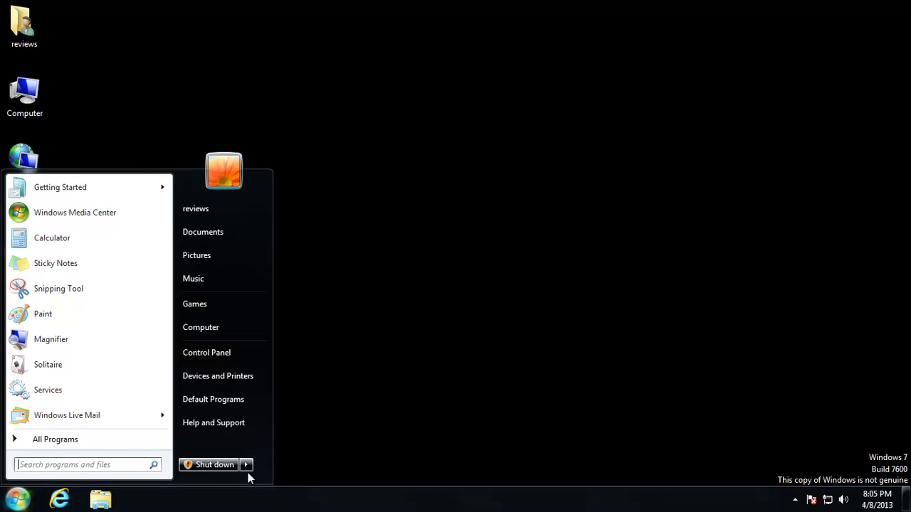
pyautogui.moveTo(247, 472)
pyautogui.click(278, 448)
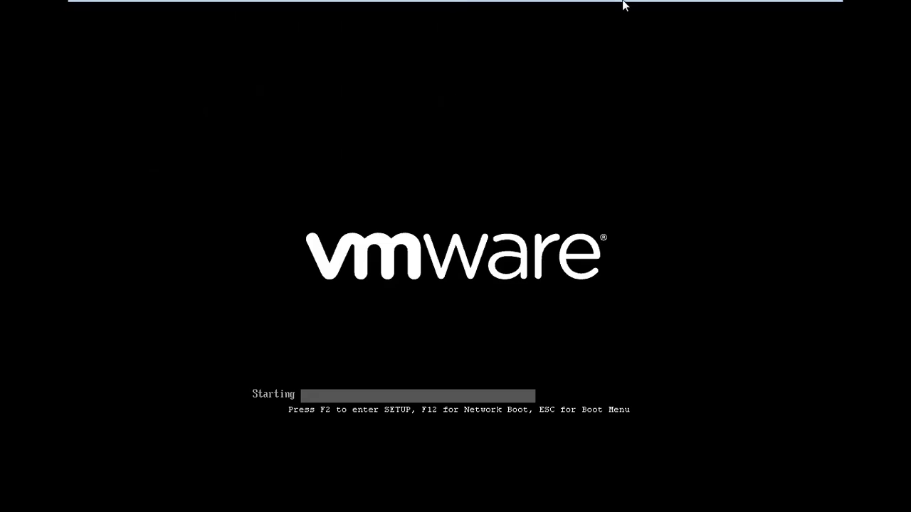
# - Exit and re-enter VMware full screen, then start Task Manager from the taskbar
pyautogui.moveTo(621, 4)
pyautogui.click(811, 9)
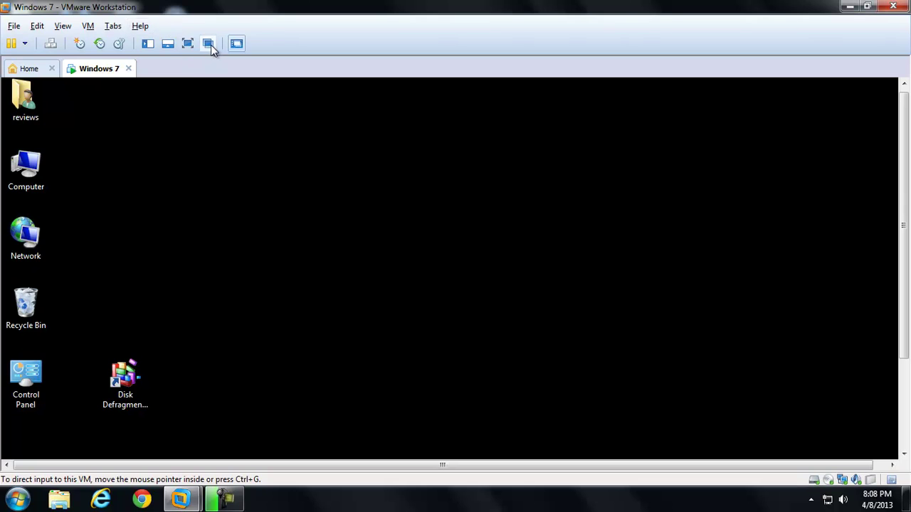
pyautogui.click(188, 44)
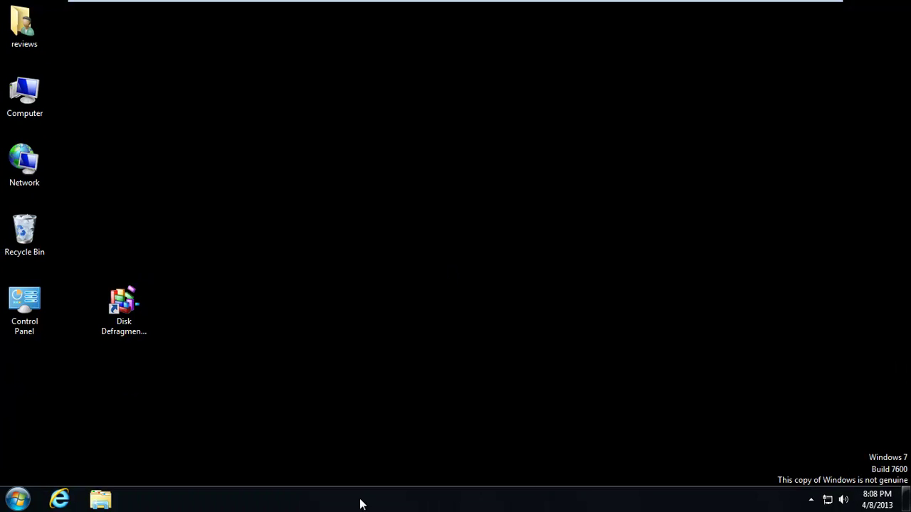
pyautogui.rightClick(371, 502)
pyautogui.click(476, 449)
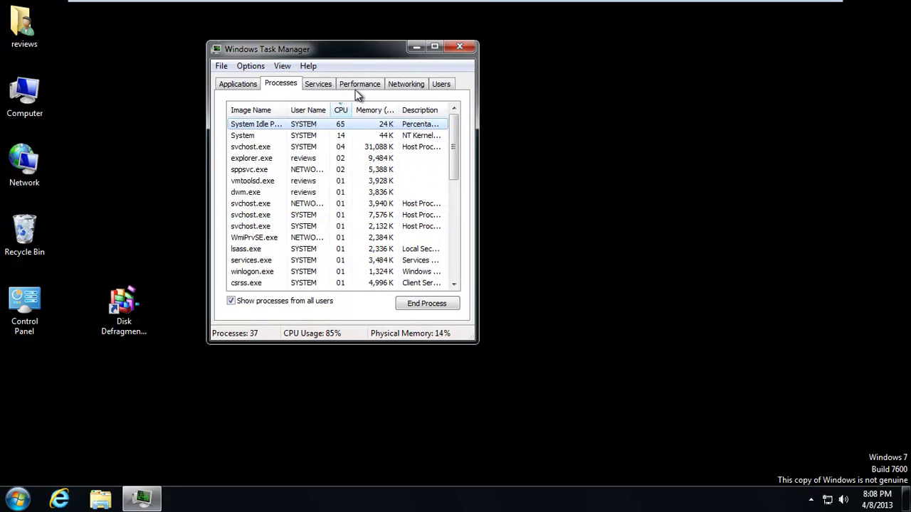
# - Switch Task Manager to the Performance tab to view post-reboot CPU and memory graphs
pyautogui.click(357, 86)
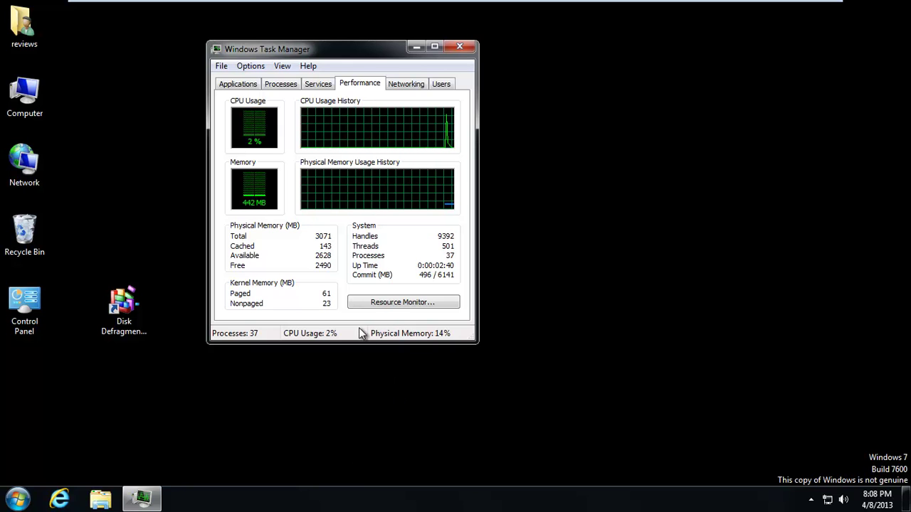
# - Launch Resource Monitor, sort Disk Activity by File name, and shrink the Disk Activity section slightly
pyautogui.click(394, 306)
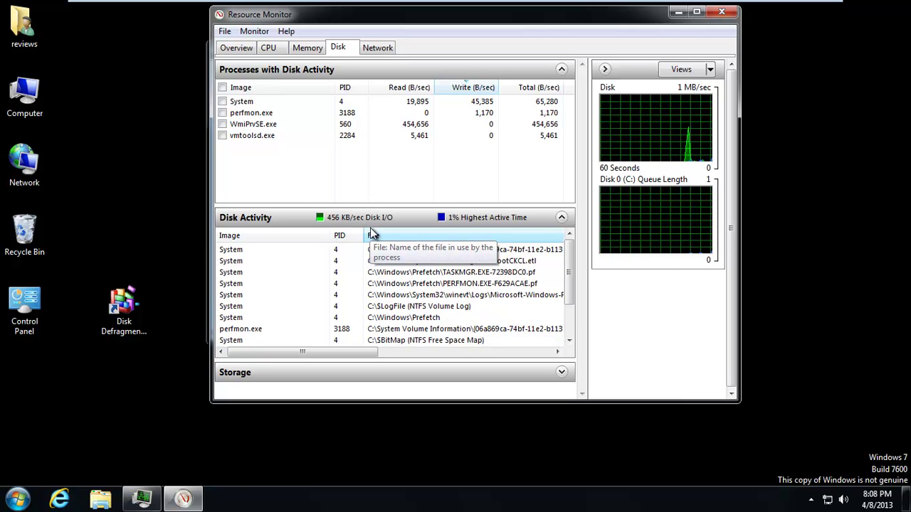
pyautogui.click(419, 235)
pyautogui.moveTo(342, 366); pyautogui.dragTo(343, 356)
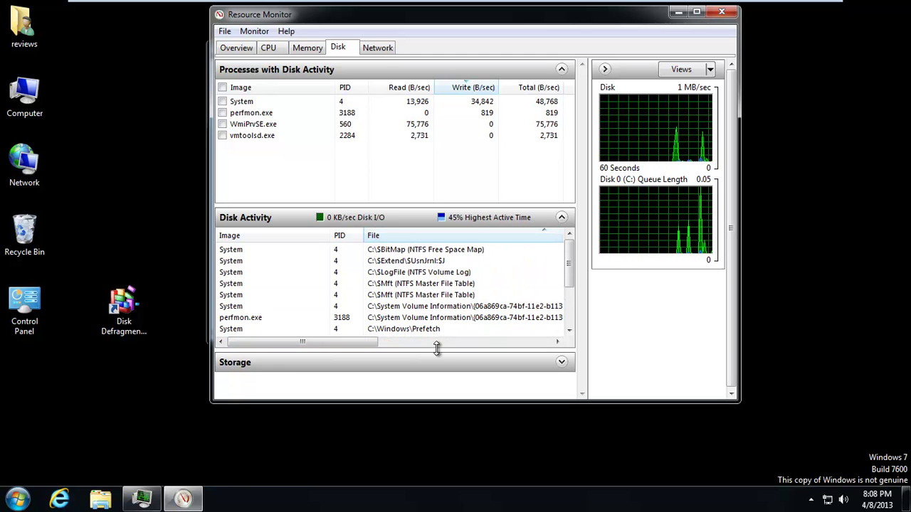
# - Maximize Resource Monitor, sort file activity by Read then Write, and inspect SYSTEM.LOG1 and System Volume Information entries
pyautogui.click(696, 11)
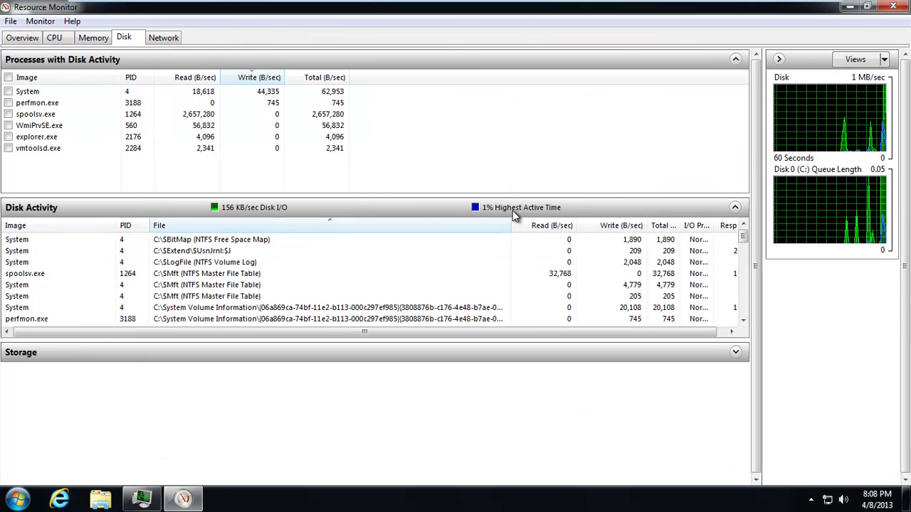
pyautogui.click(554, 228)
pyautogui.click(619, 225)
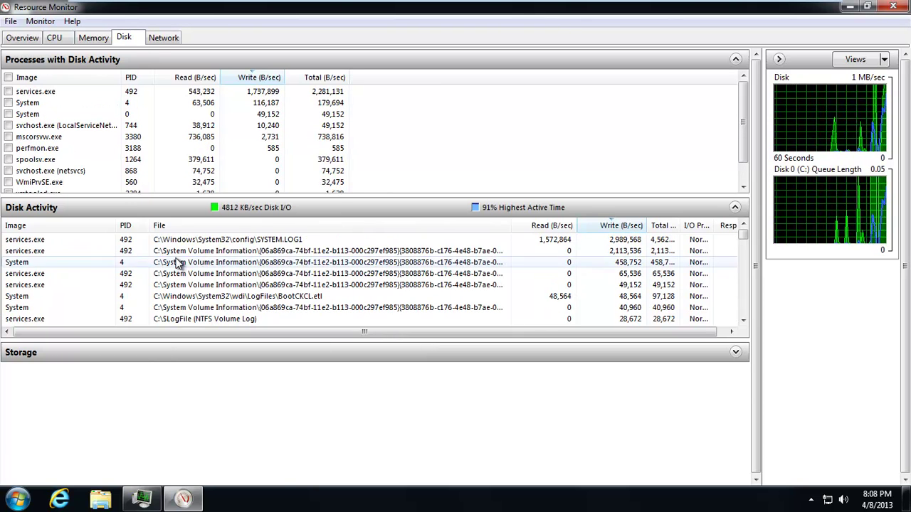
pyautogui.click(177, 240)
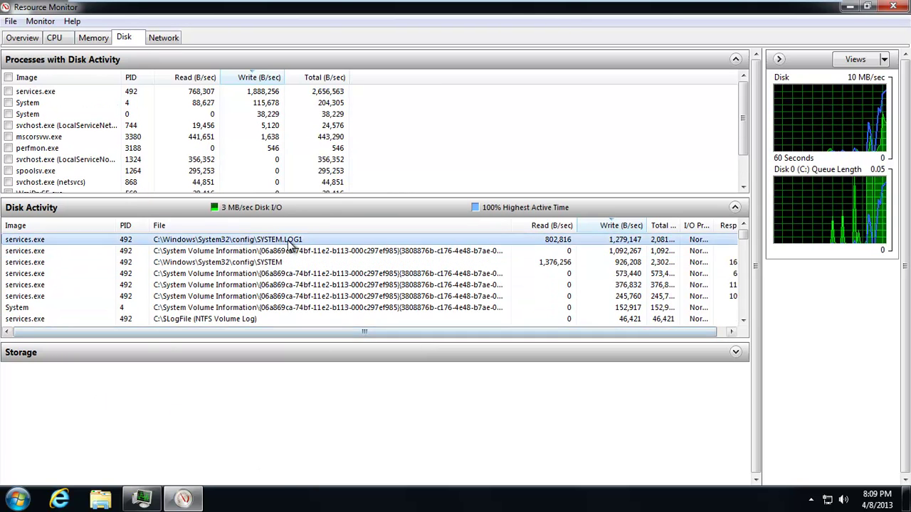
pyautogui.click(324, 258)
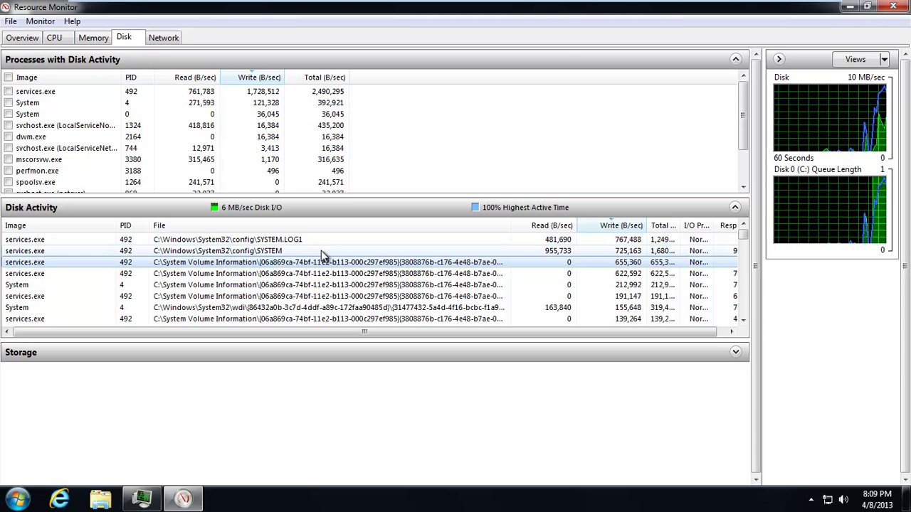
pyautogui.click(276, 252)
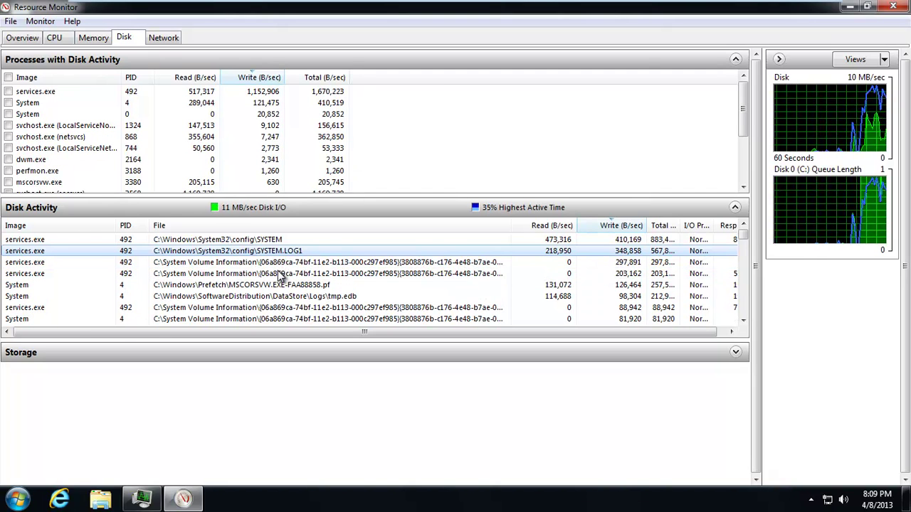
# - Collapse the Disk Activity section and sort disk processes by Read, then Write rate
pyautogui.click(735, 208)
pyautogui.moveTo(744, 107)
pyautogui.mouseDown()
pyautogui.moveTo(741, 180)
pyautogui.moveTo(742, 107)
pyautogui.mouseUp()
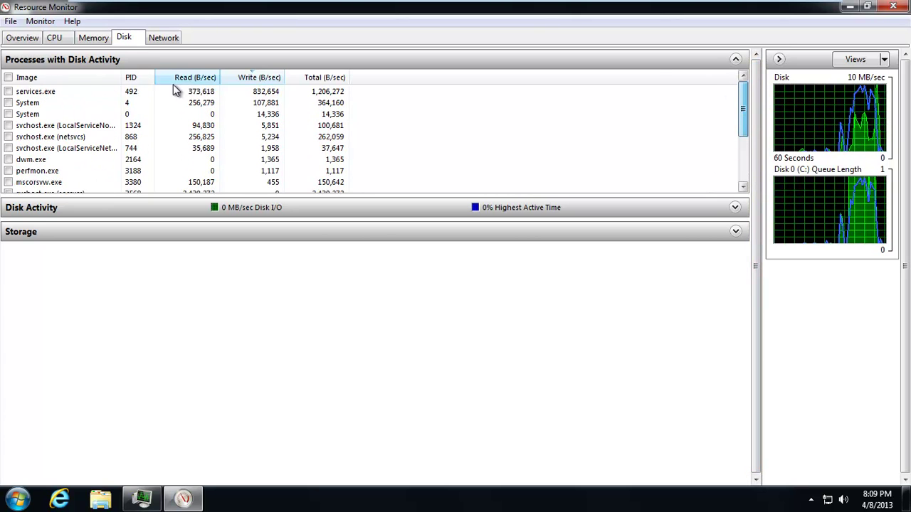
pyautogui.click(184, 75)
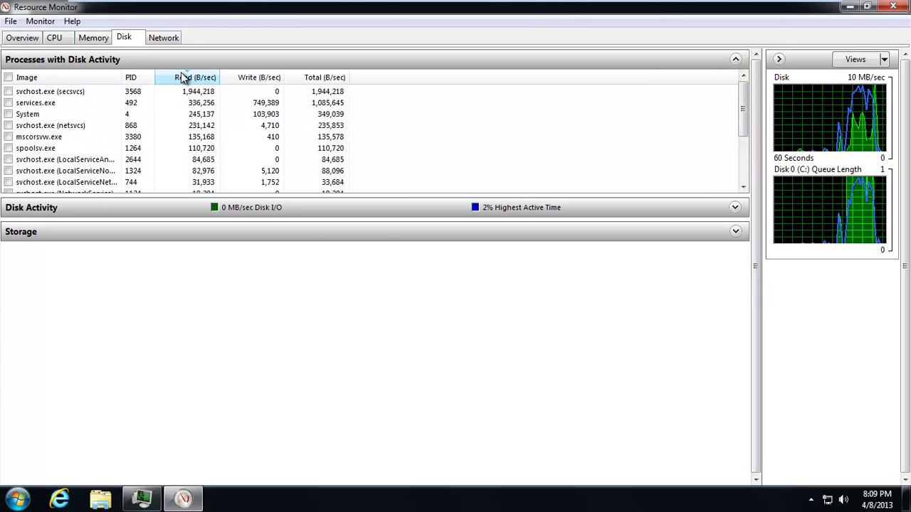
pyautogui.click(256, 79)
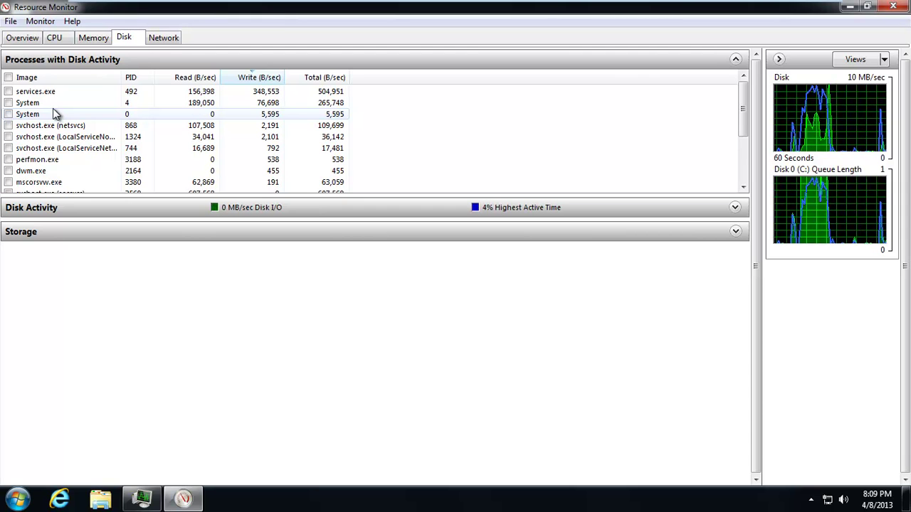
# - Close the monitors, launch Disk Defragmenter, start defragmenting drive C:, and return to Resource Monitor
pyautogui.click(892, 7)
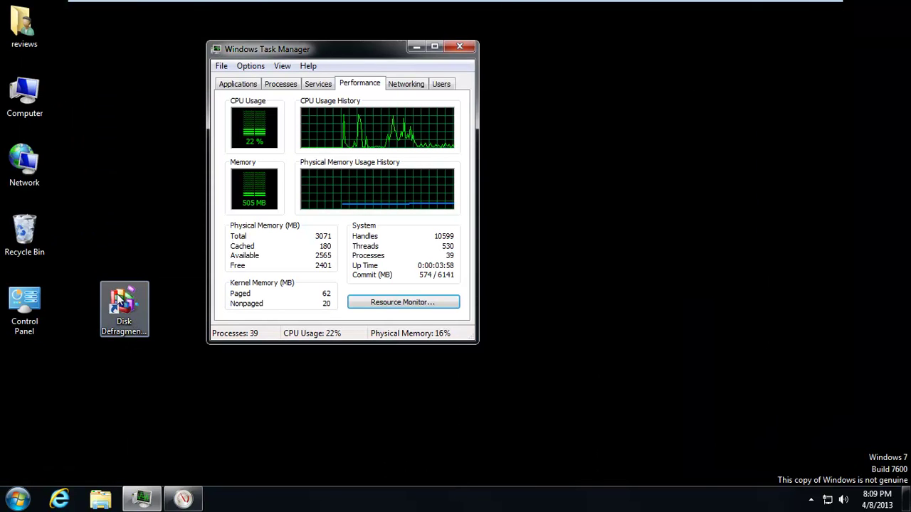
pyautogui.click(132, 338)
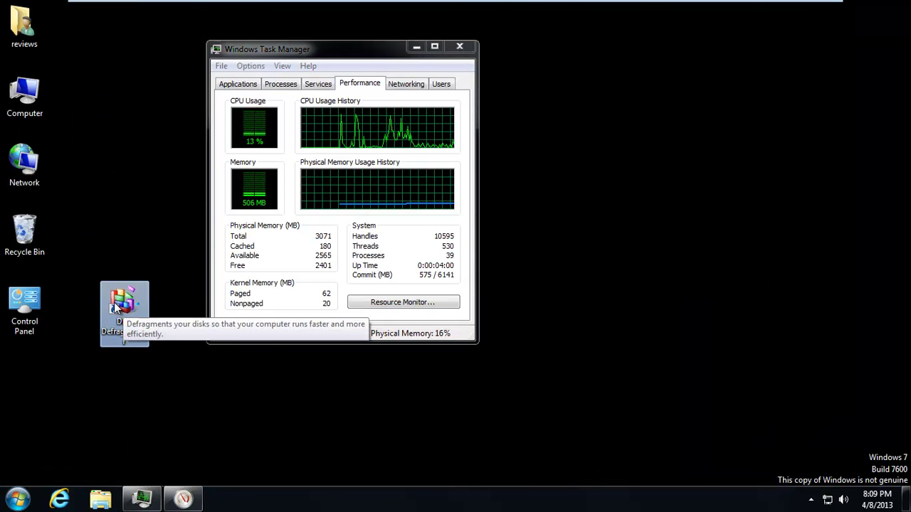
pyautogui.click(467, 49)
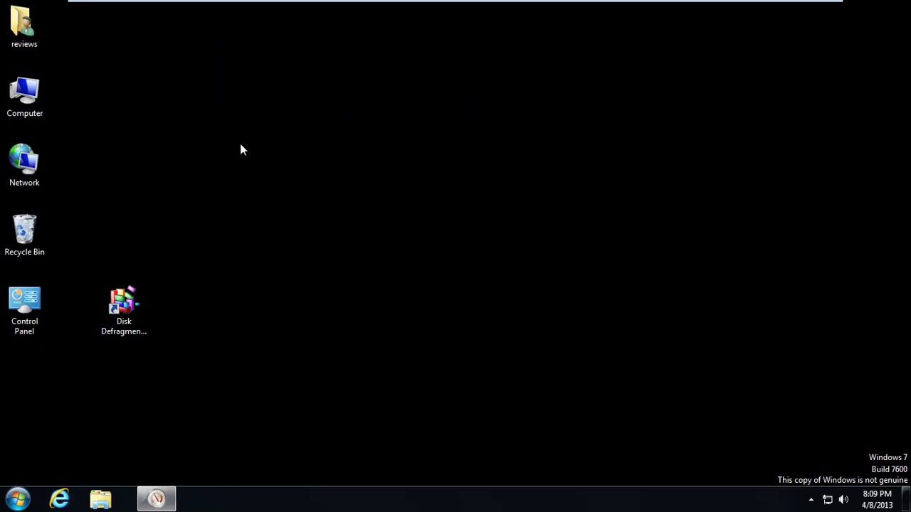
pyautogui.press('Return')
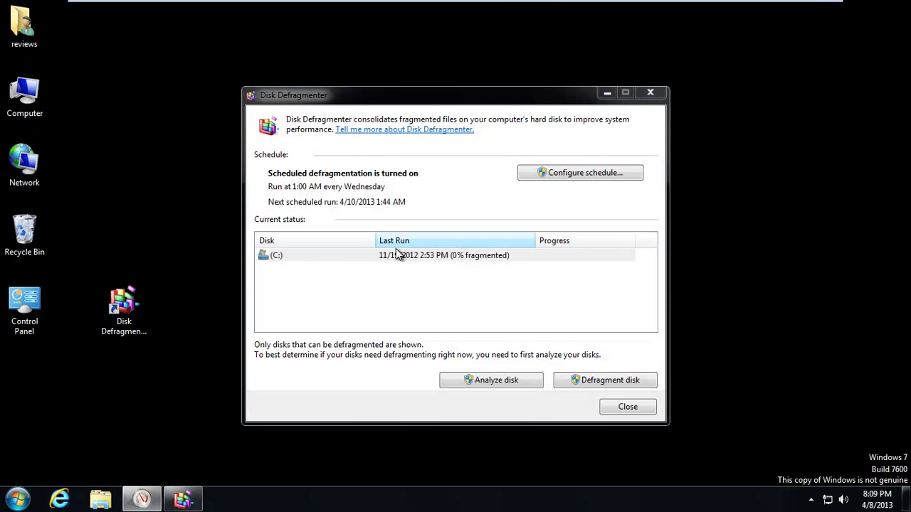
pyautogui.click(599, 382)
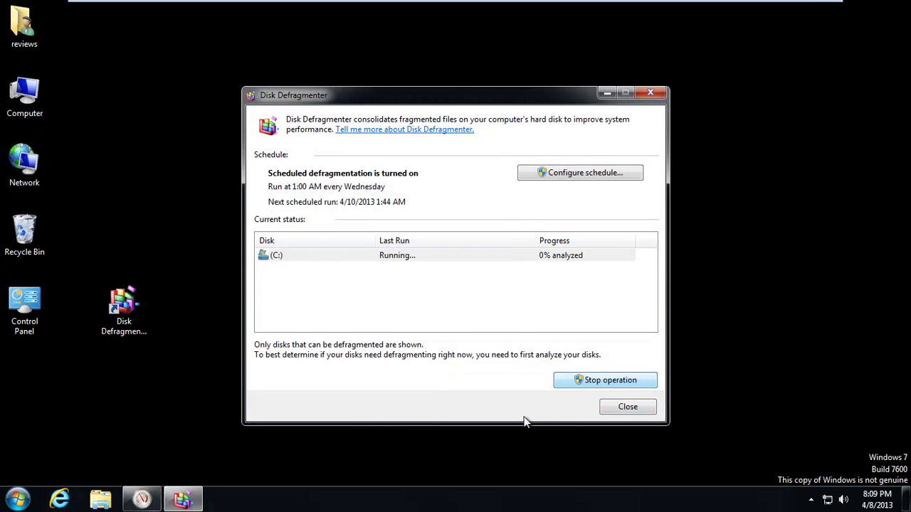
pyautogui.click(144, 500)
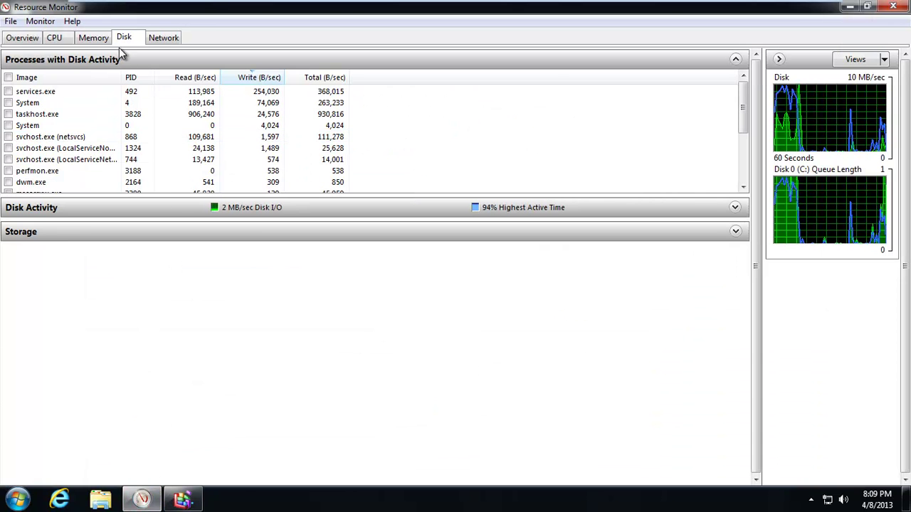
# - Sort Resource Monitor's disk processes by image name, then read rate, then write rate
pyautogui.click(96, 76)
pyautogui.click(184, 77)
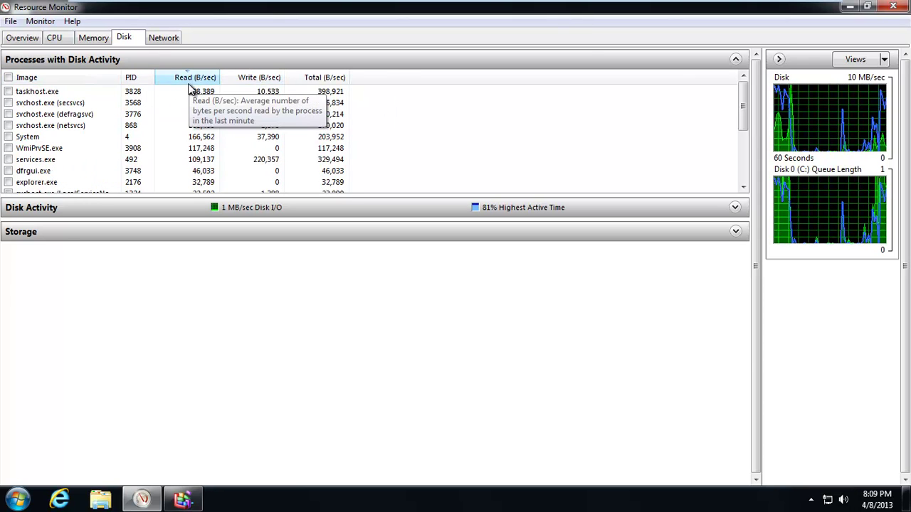
pyautogui.click(244, 78)
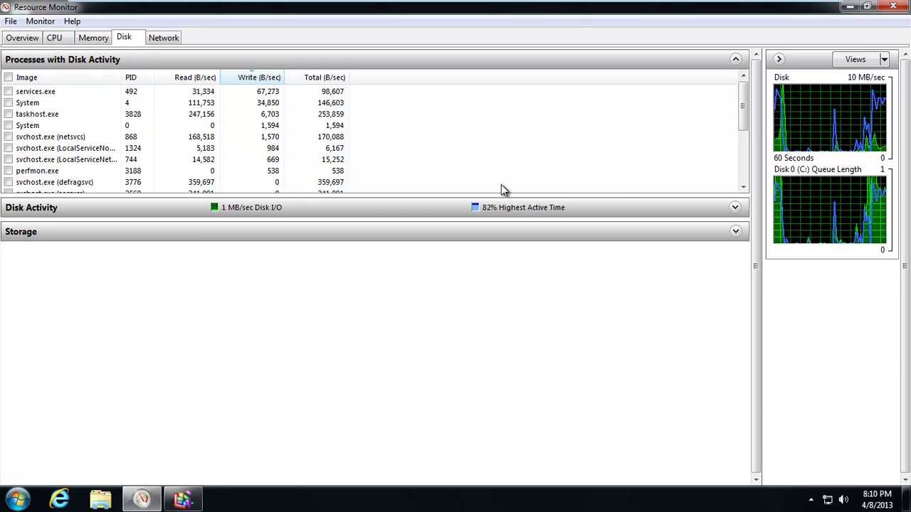
# - Expand the per-file Disk Activity list and sort it by read, write and total bytes
pyautogui.click(190, 212)
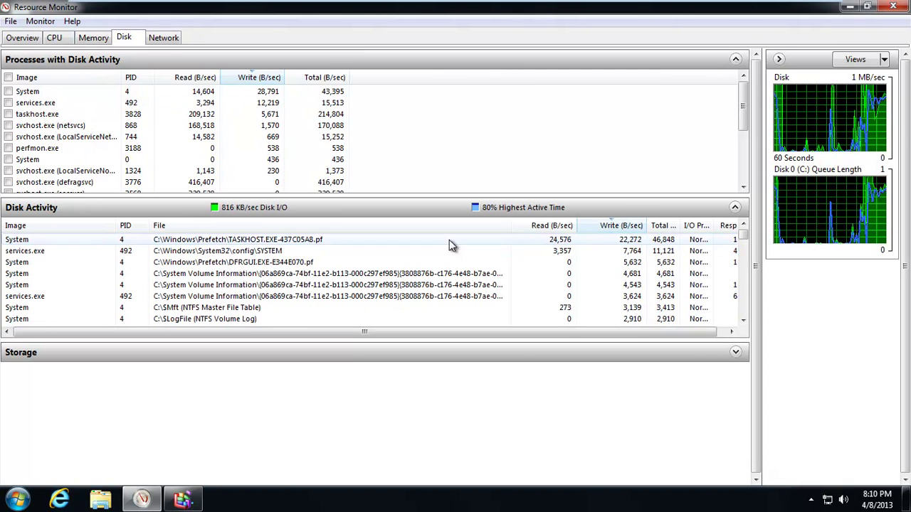
pyautogui.click(562, 225)
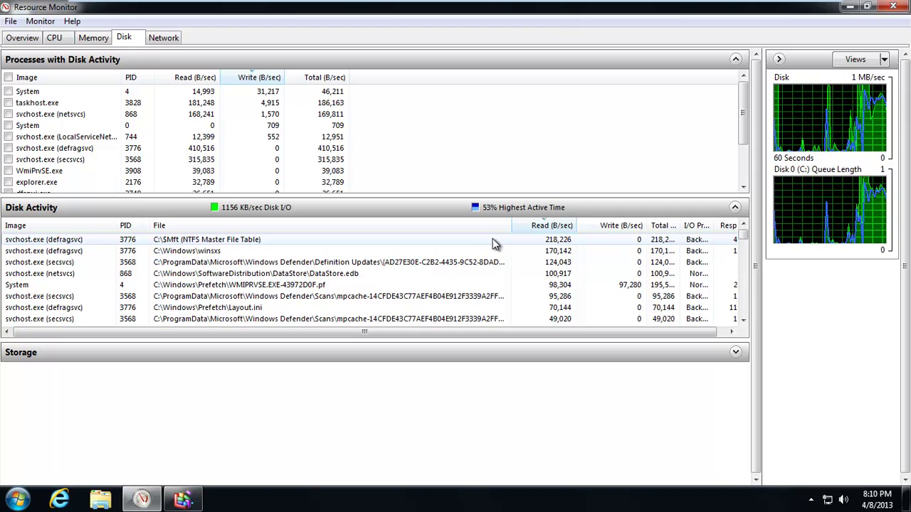
pyautogui.click(617, 226)
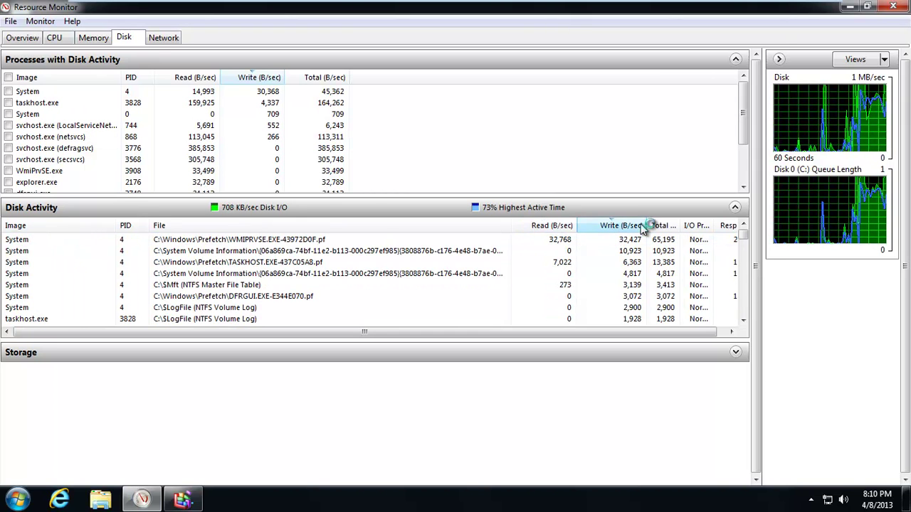
pyautogui.click(663, 225)
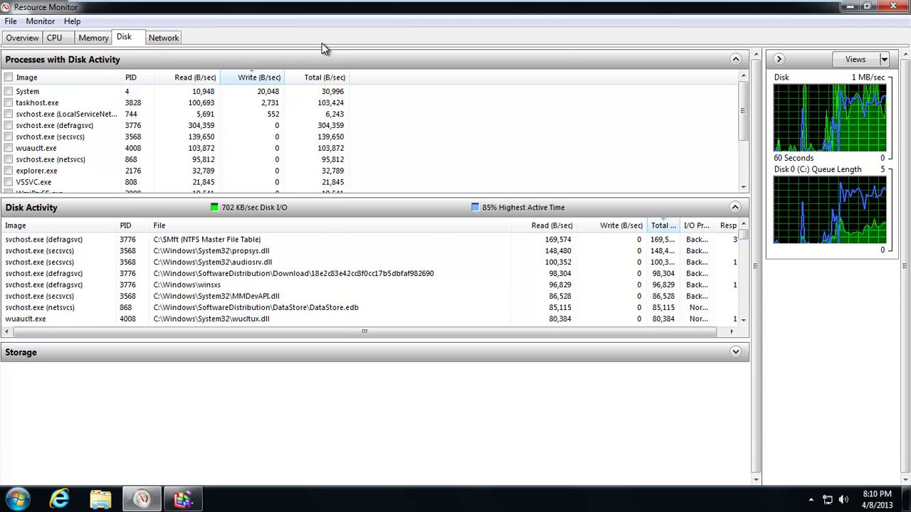
# - Rank processes by total bytes, single out svchost.exe (defragsvc), and return to Disk Defragmenter
pyautogui.click(317, 77)
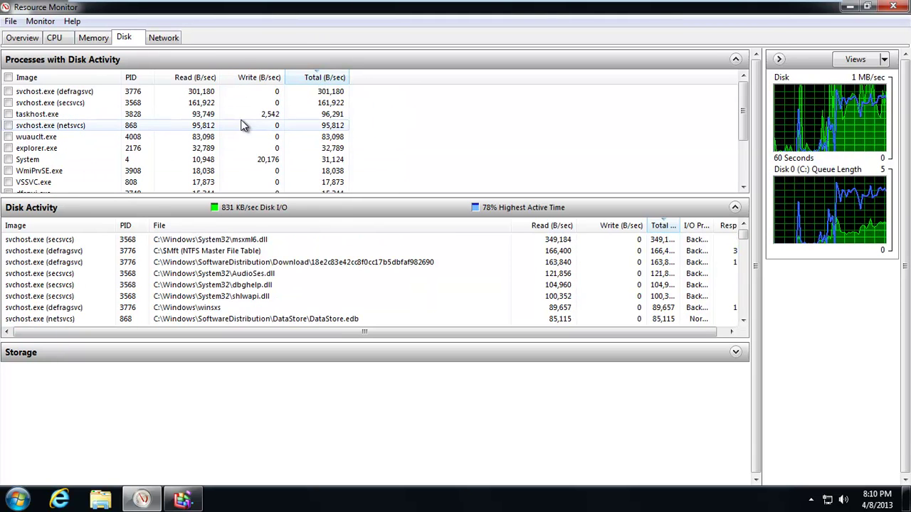
pyautogui.click(91, 91)
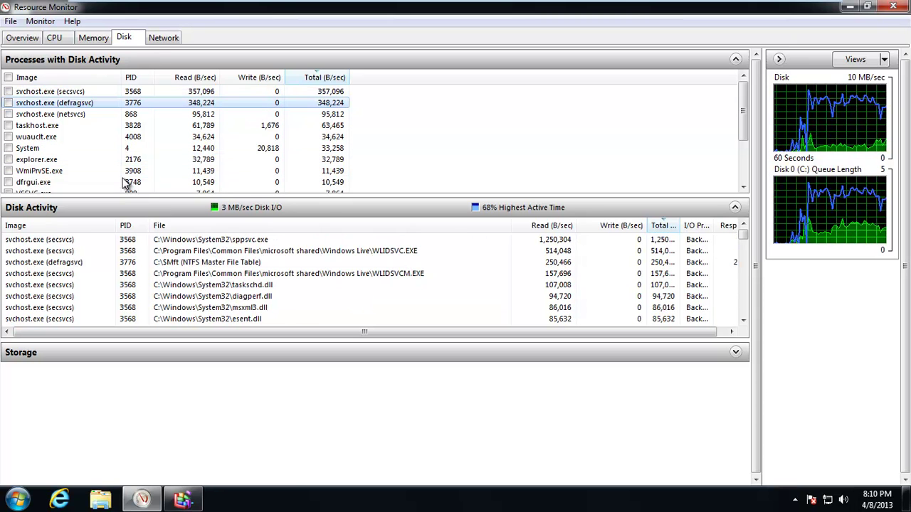
pyautogui.click(183, 498)
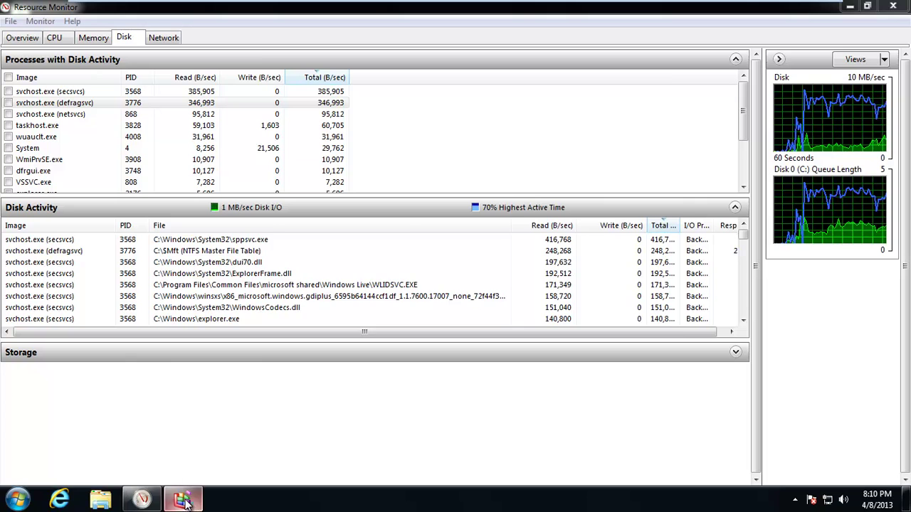
# - Stop the running operation on drive C:, close Disk Defragmenter, and restore Resource Monitor's window
pyautogui.click(589, 382)
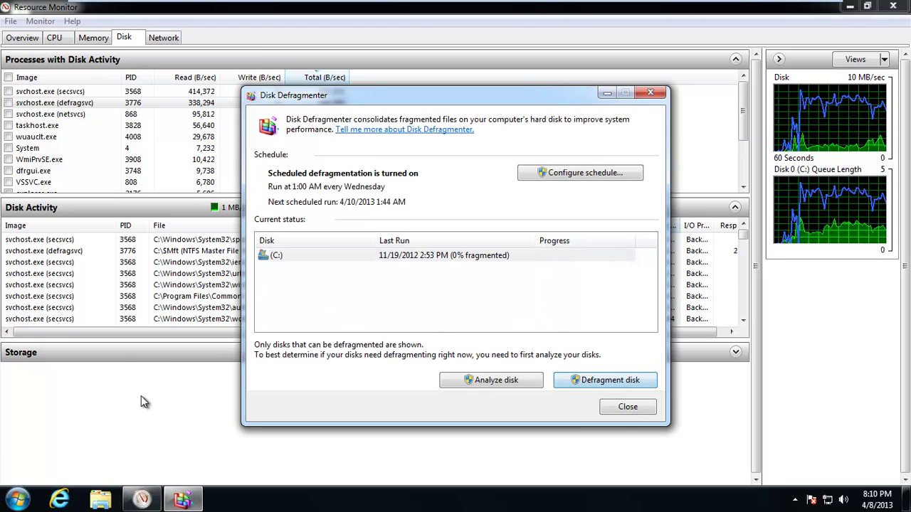
pyautogui.click(620, 410)
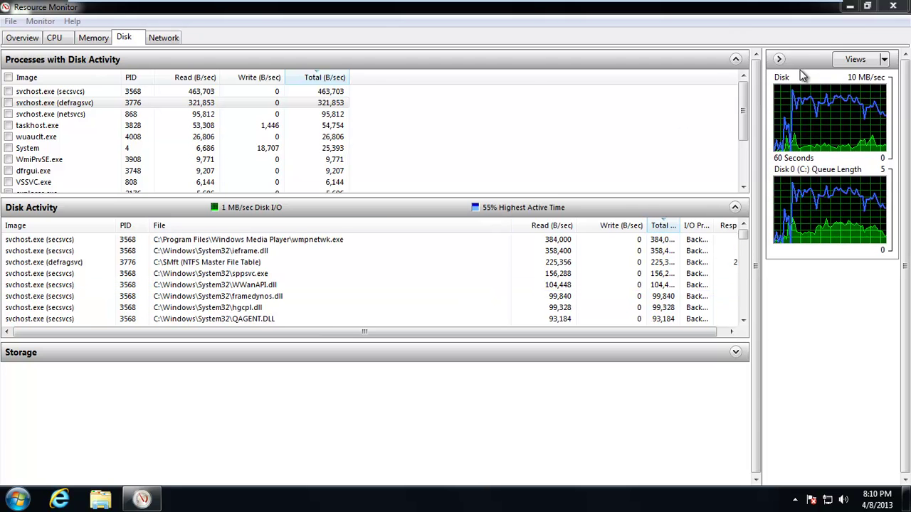
pyautogui.doubleClick(892, 14)
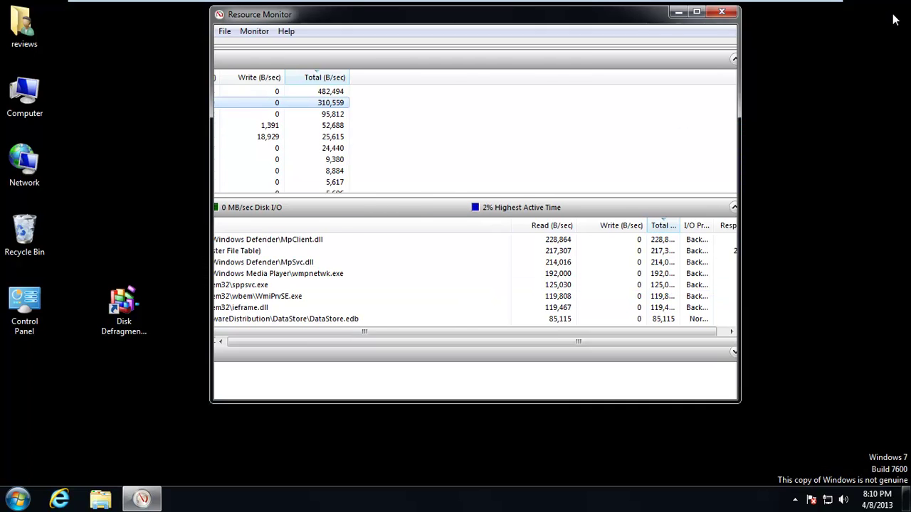
# - Close the Resource Monitor window, leaving only the empty Windows 7 desktop
pyautogui.click(720, 15)
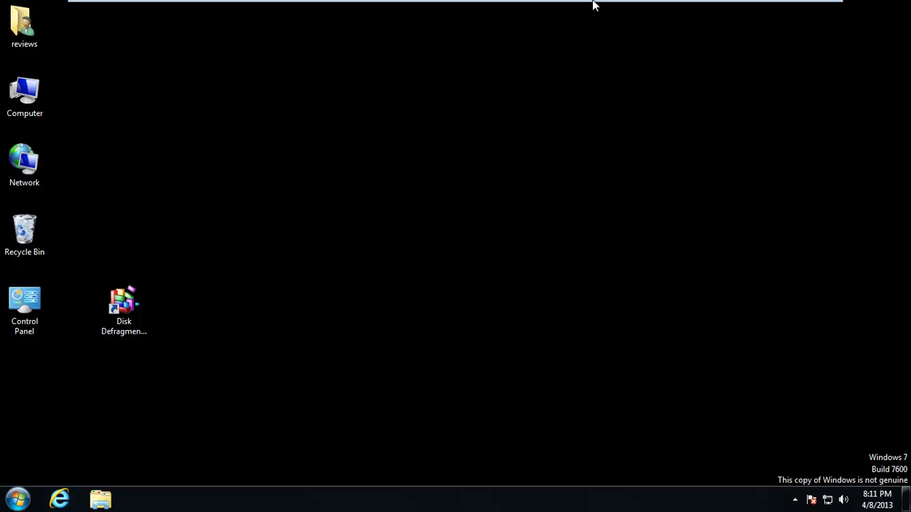
pyautogui.moveTo(594, 5)
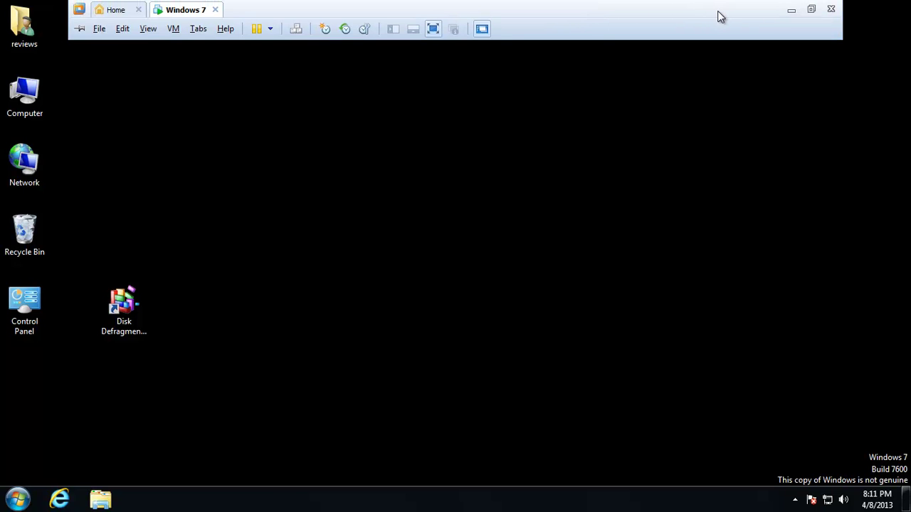